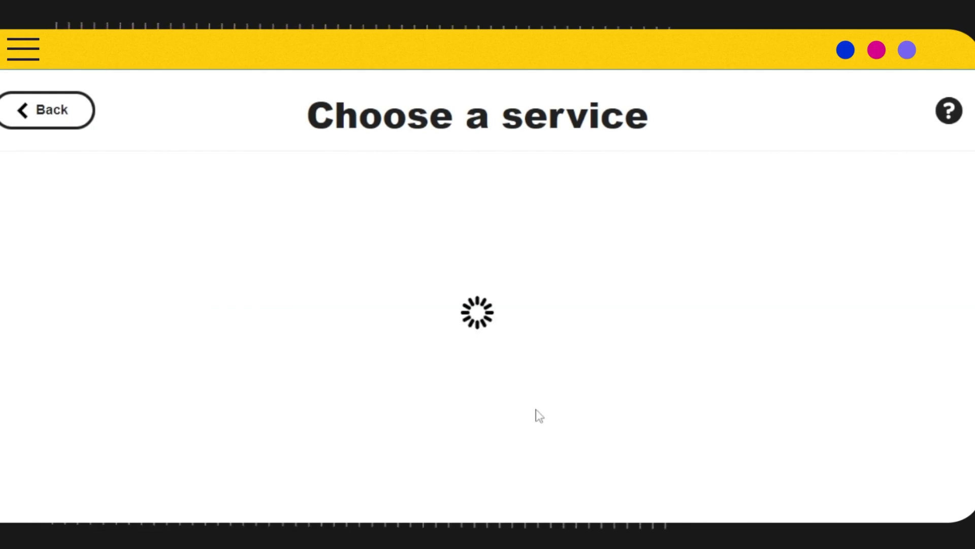
Create a Webhooks "Receive a web request" trigger with the event name rbupdates.
scroll(643, 211, "down", 4)
scroll(643, 214, "up", 3)
scroll(608, 170, "down", 3)
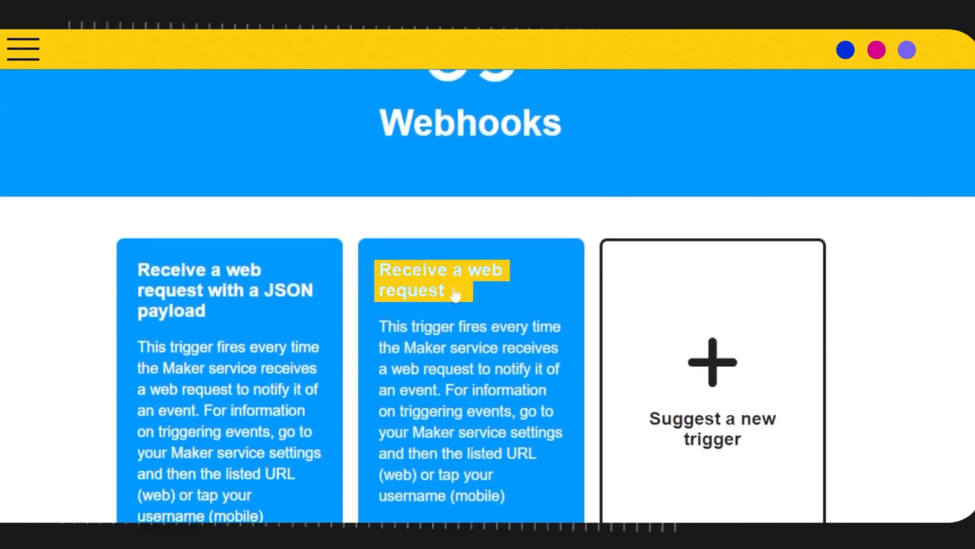
left_click(496, 299)
scroll(498, 277, "down", 3)
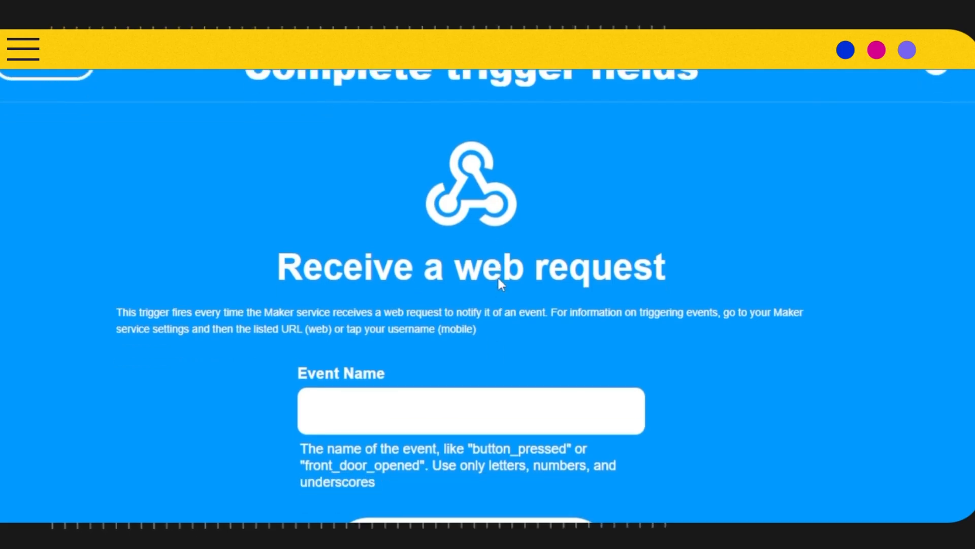
type("rbupdates")
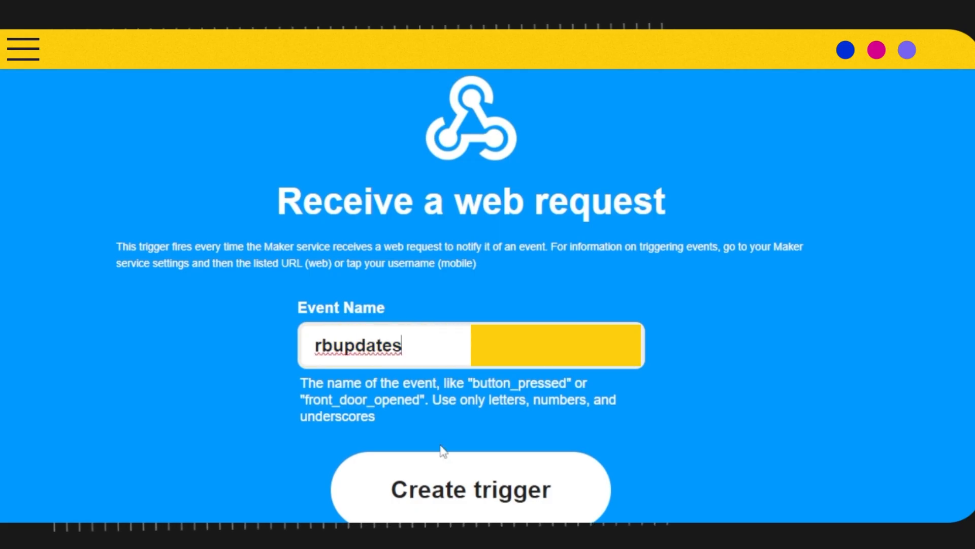
left_click(440, 488)
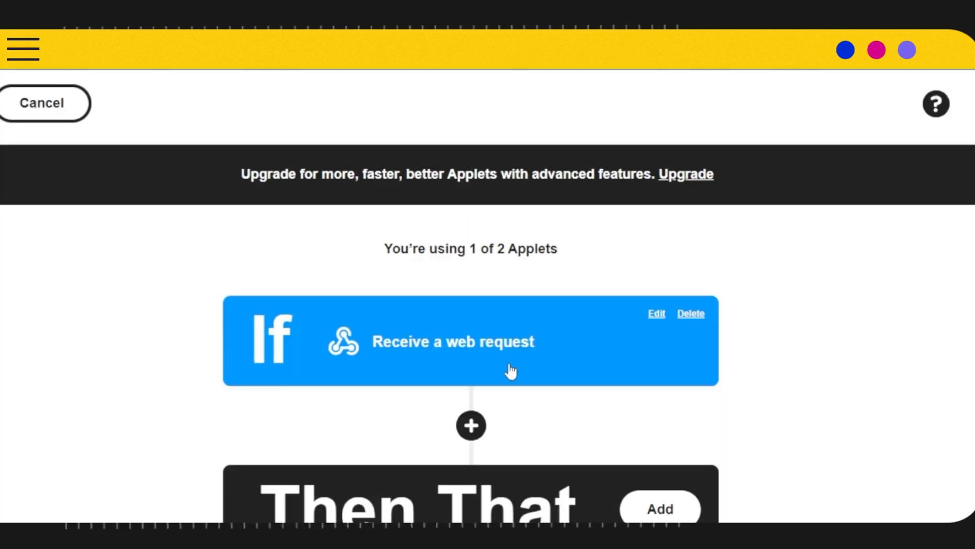
Add a Then That action using the Telegram service and choose its "Send message" action.
left_click(660, 508)
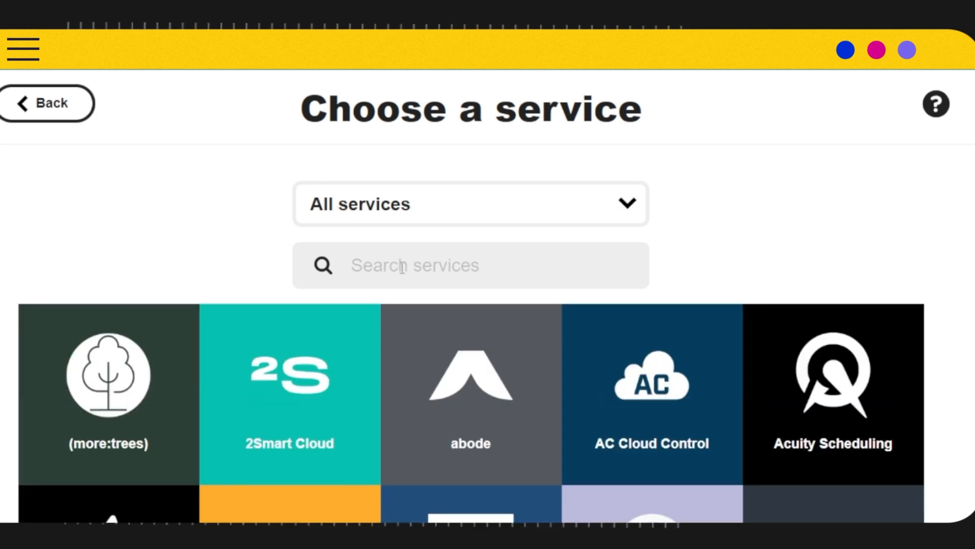
left_click(402, 268)
type("te")
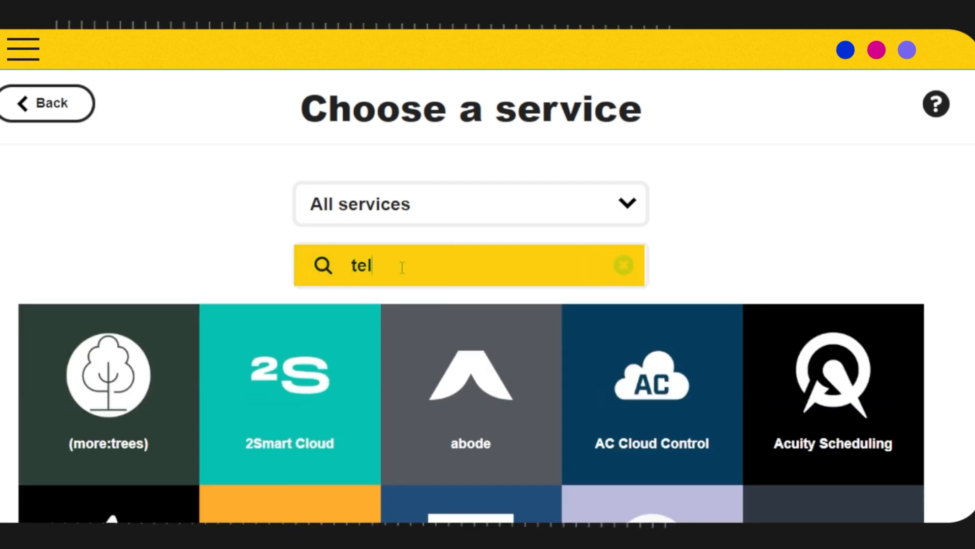
type("l")
left_click(130, 401)
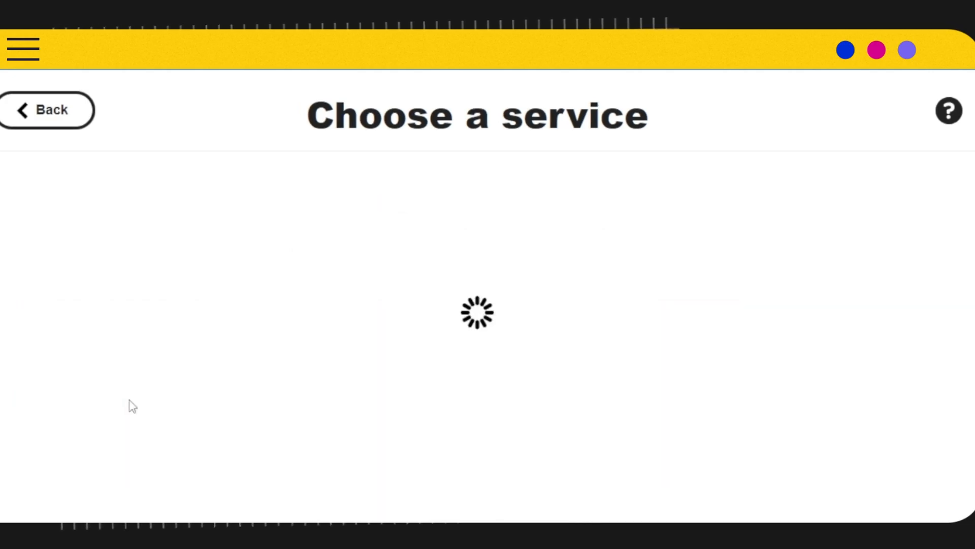
scroll(402, 311, "down", 5)
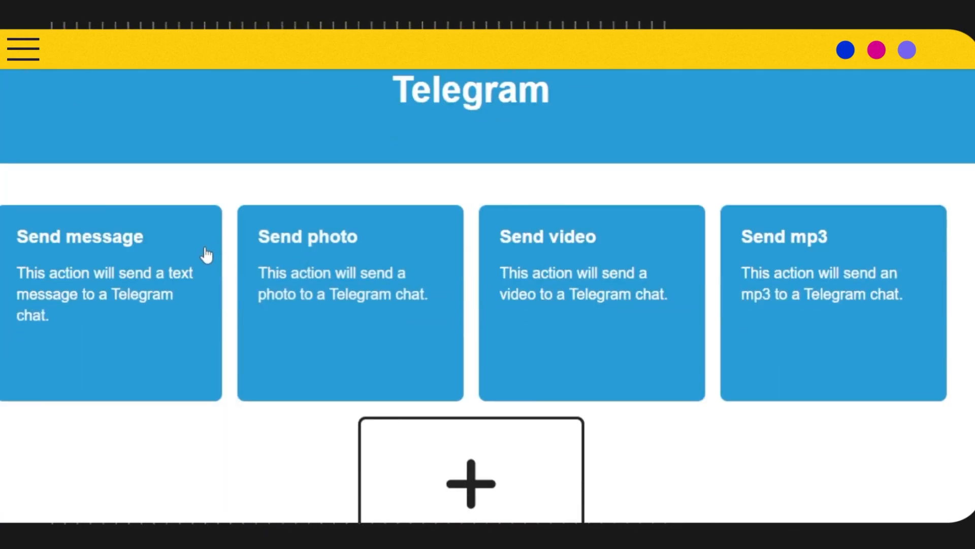
left_click(78, 261)
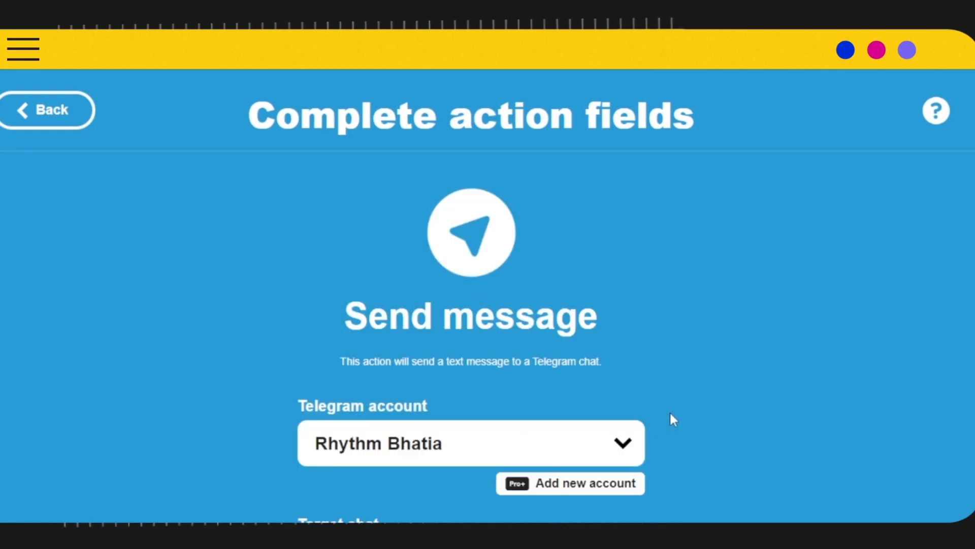
scroll(756, 257, "down", 6)
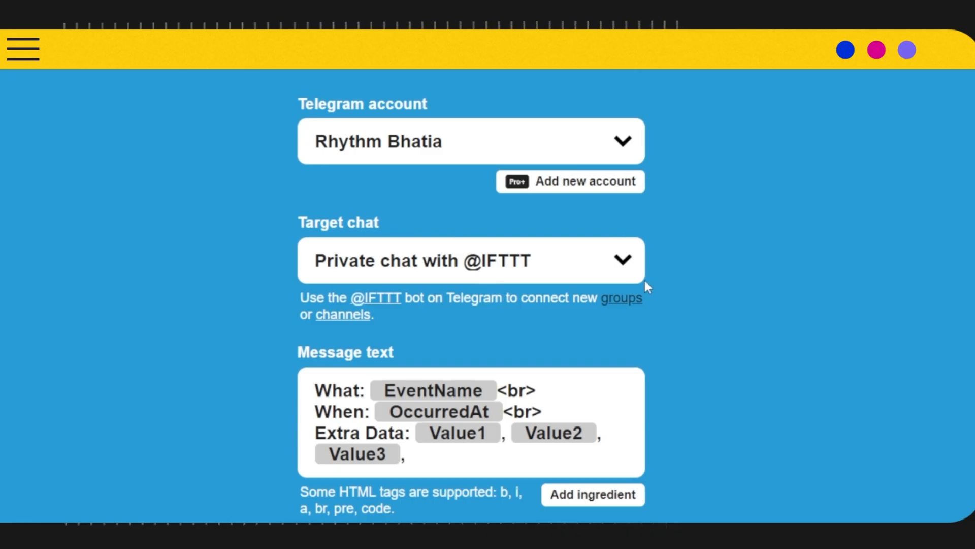
scroll(528, 237, "down", 4)
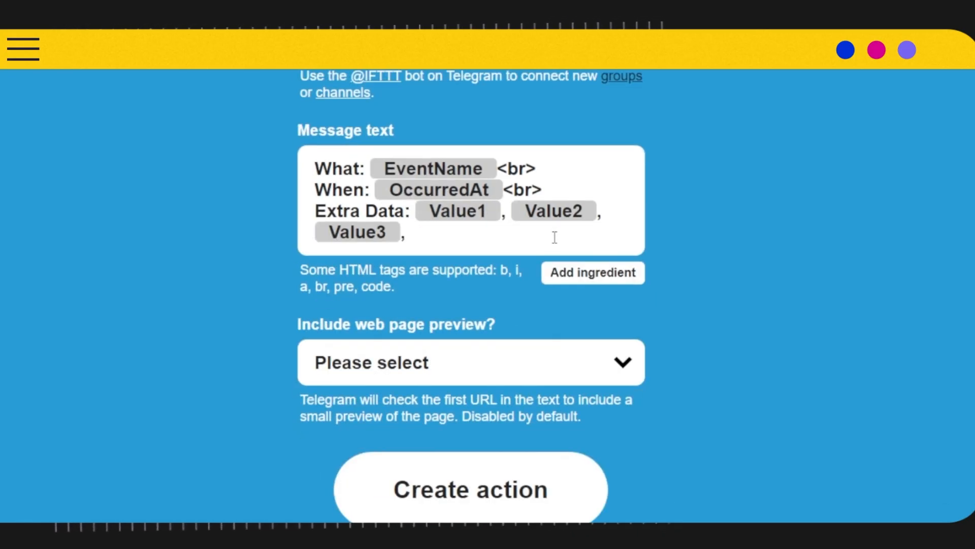
left_click(580, 374)
left_click(413, 416)
left_click(518, 477)
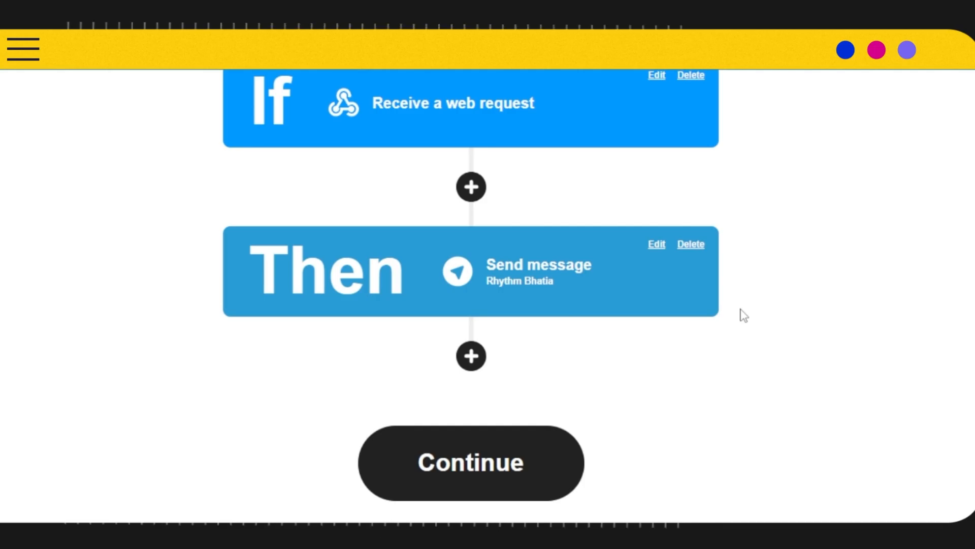
Continue to the applet review, turn on notifications for when the applet runs, and finish the applet.
scroll(743, 315, "down", 2)
left_click(505, 451)
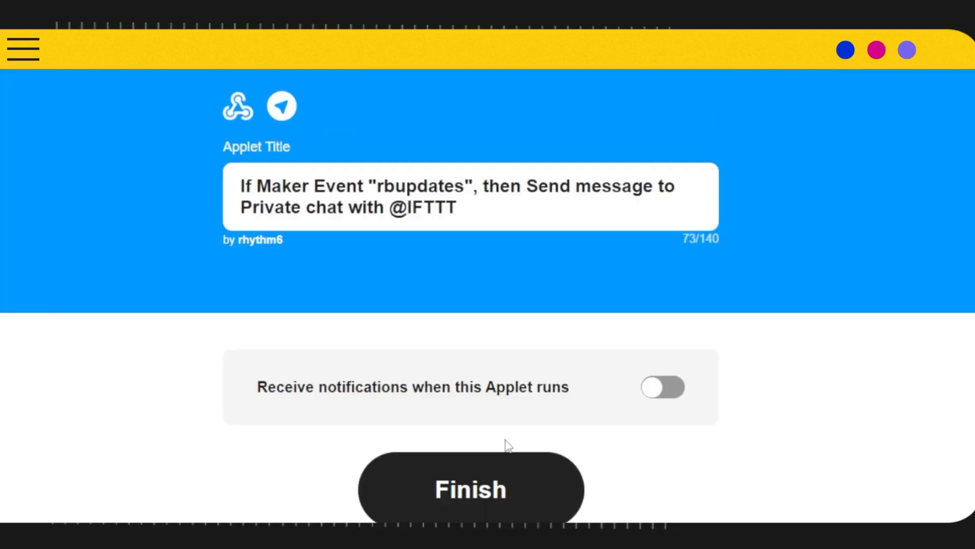
left_click(660, 387)
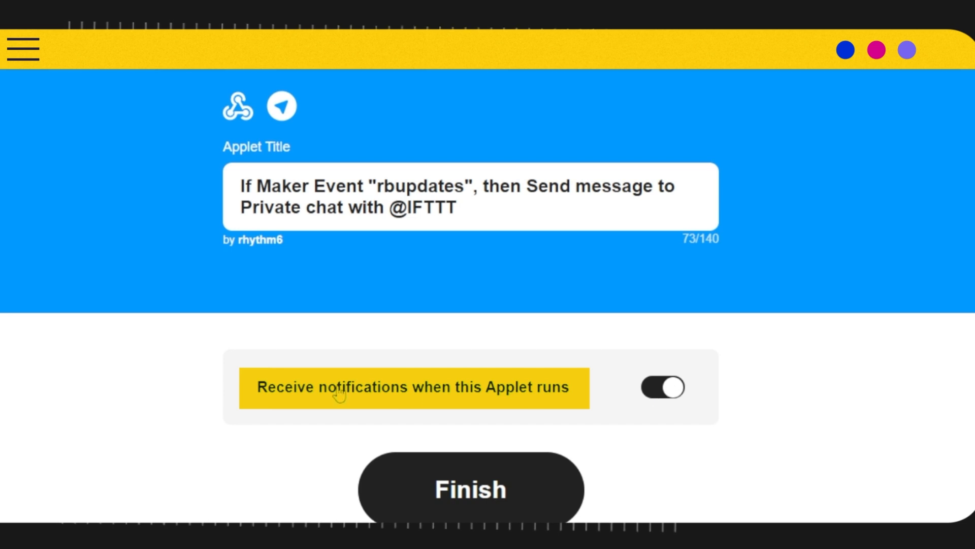
left_click(523, 470)
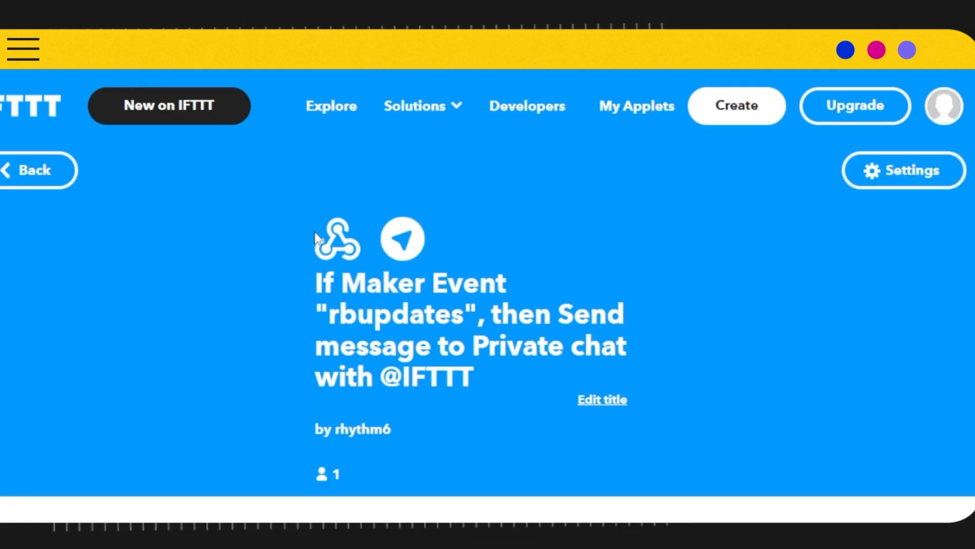
Open the Webhooks service from the new applet and show its documentation for triggering an event with 3 JSON values.
left_click(333, 250)
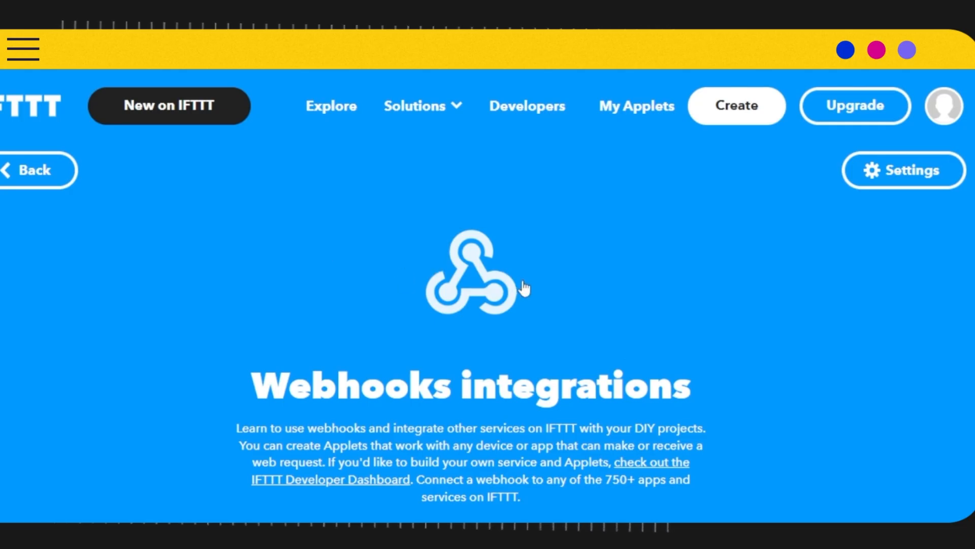
scroll(526, 305, "down", 4)
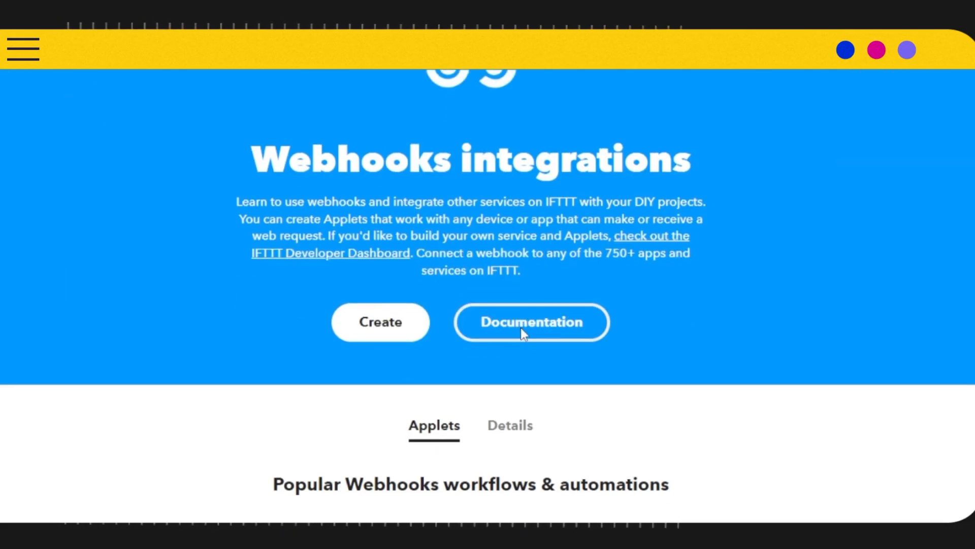
left_click(549, 313)
scroll(522, 319, "down", 7)
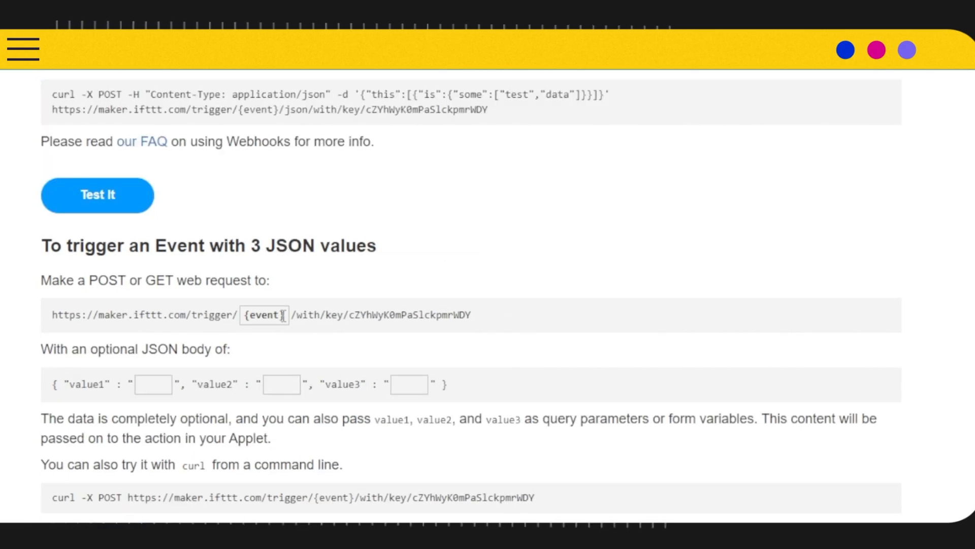
Fill the test request with event rbupdates and values r1, r3 and r2, and send it as a test.
left_click(283, 315)
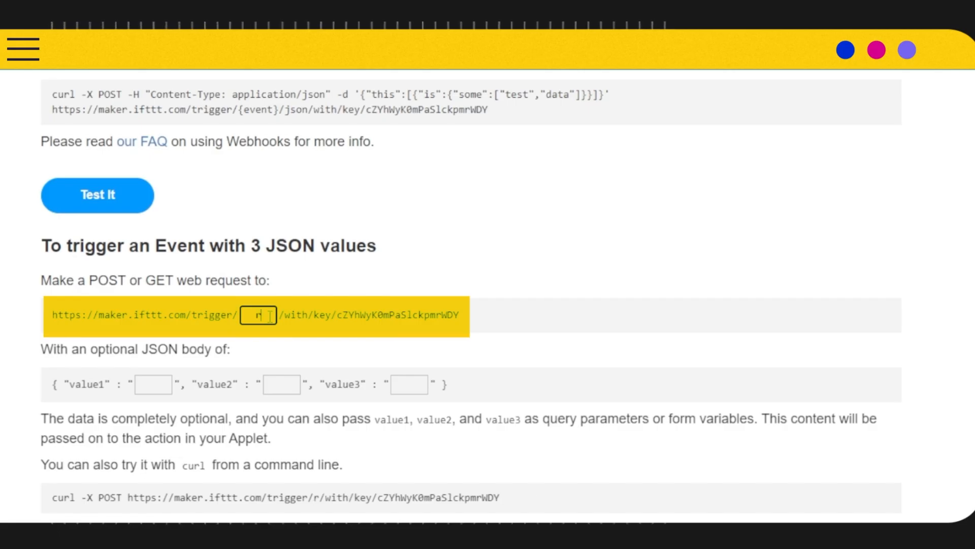
type("rbupdates")
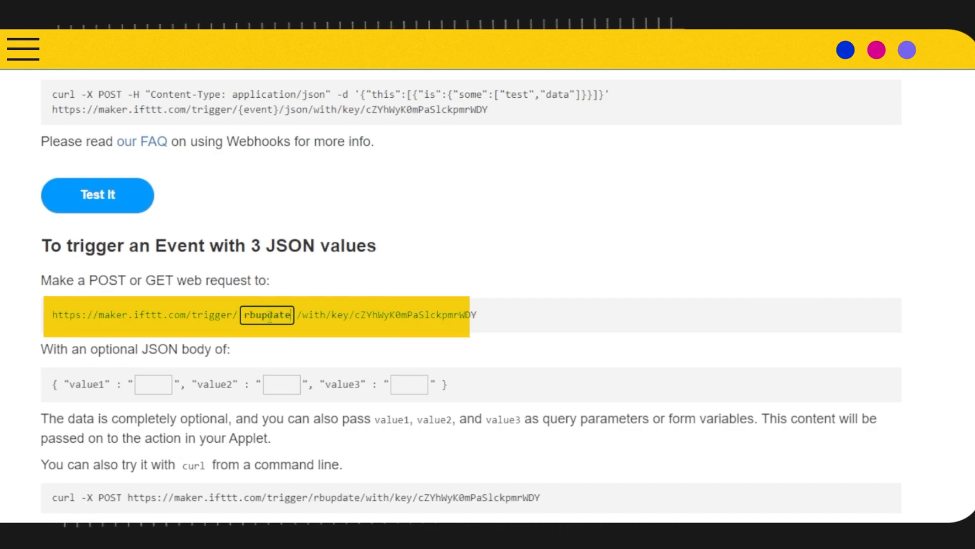
left_click(162, 385)
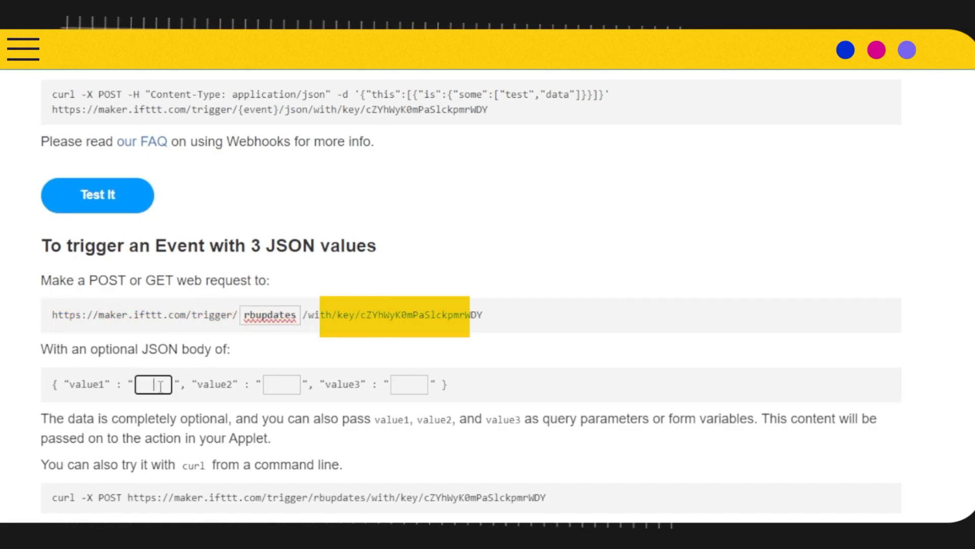
type("r1")
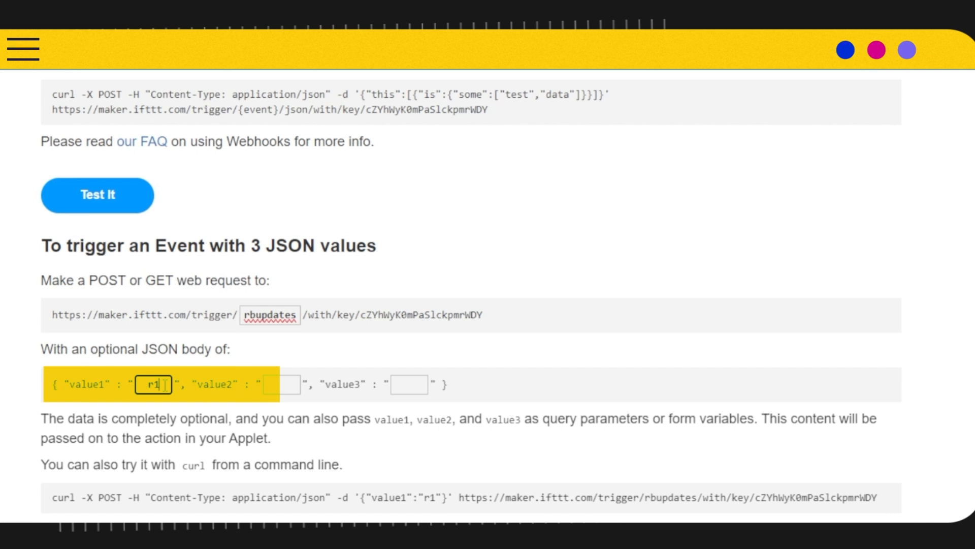
left_click(275, 390)
type("r")
left_click(398, 391)
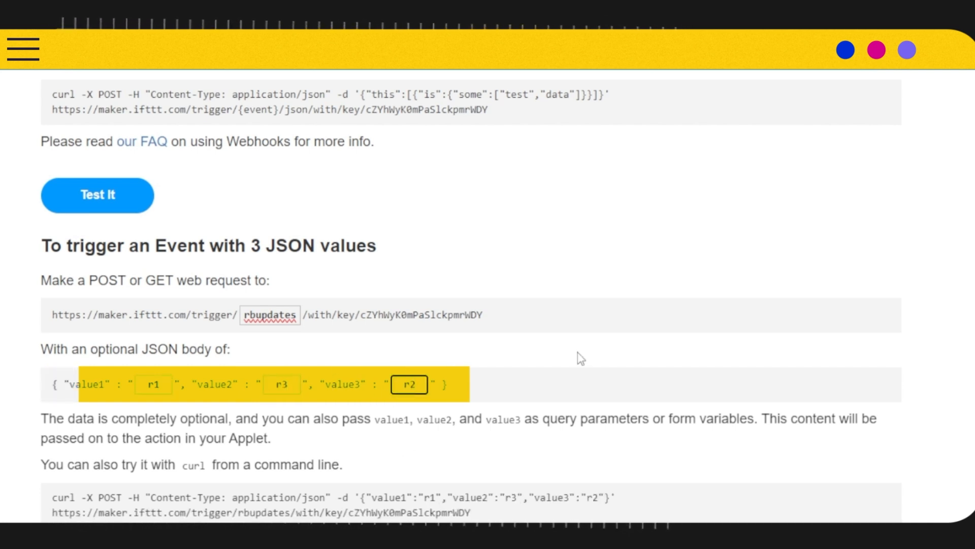
scroll(584, 356, "down", 3)
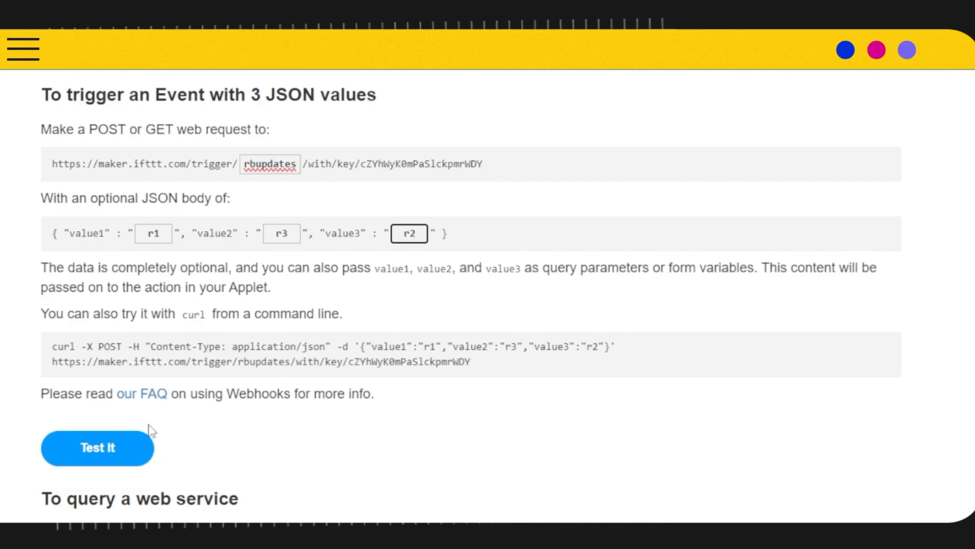
left_click(98, 441)
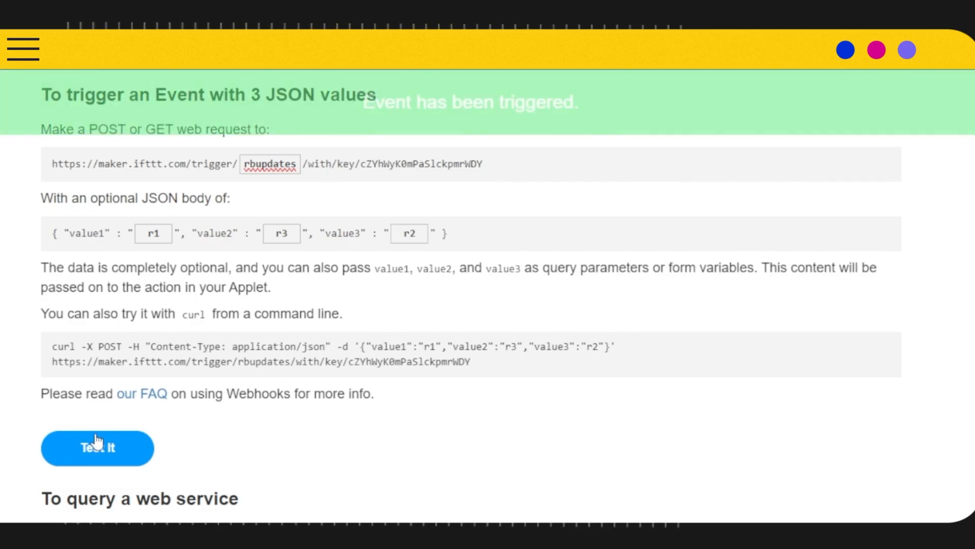
Switch to Telegram and open the IFTTT bot chat to check the delivered test message.
mouse_move(572, 539)
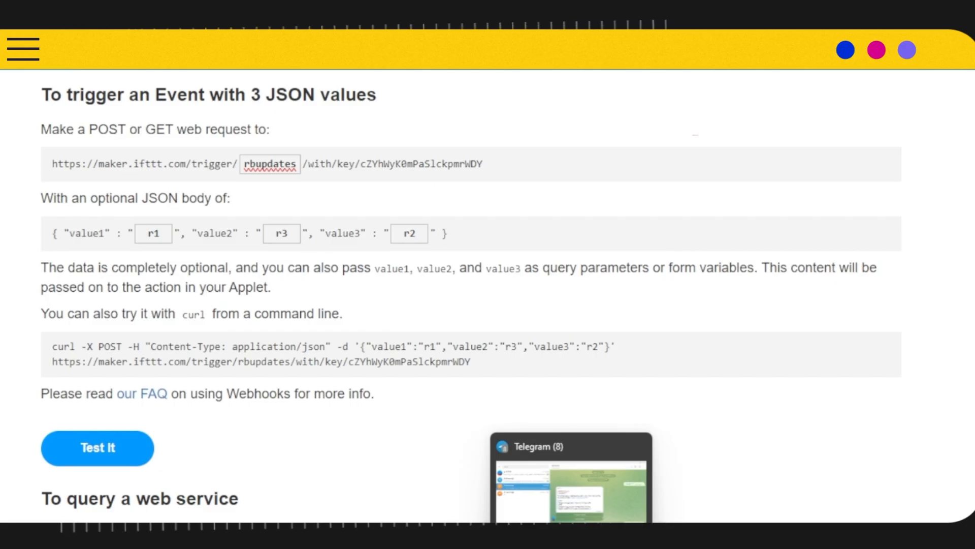
left_click(572, 490)
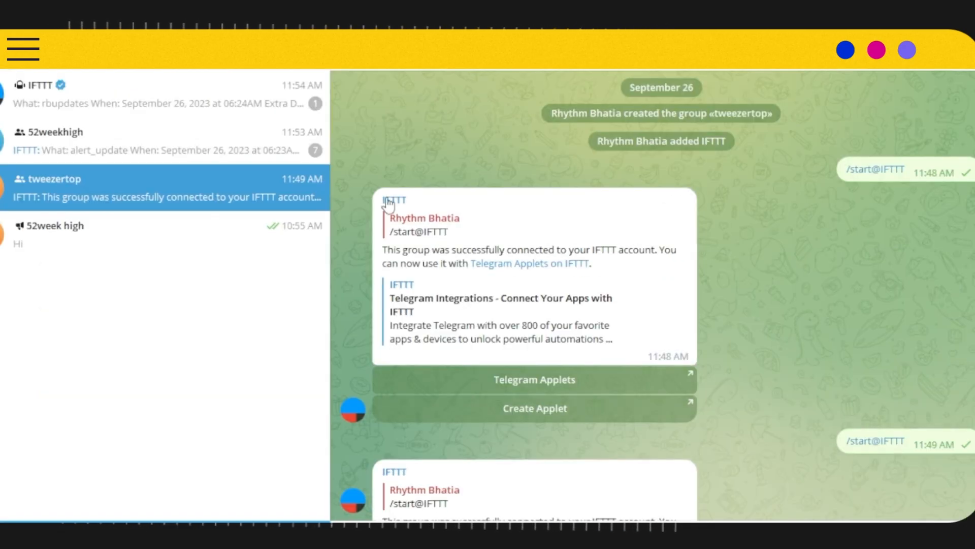
left_click(113, 103)
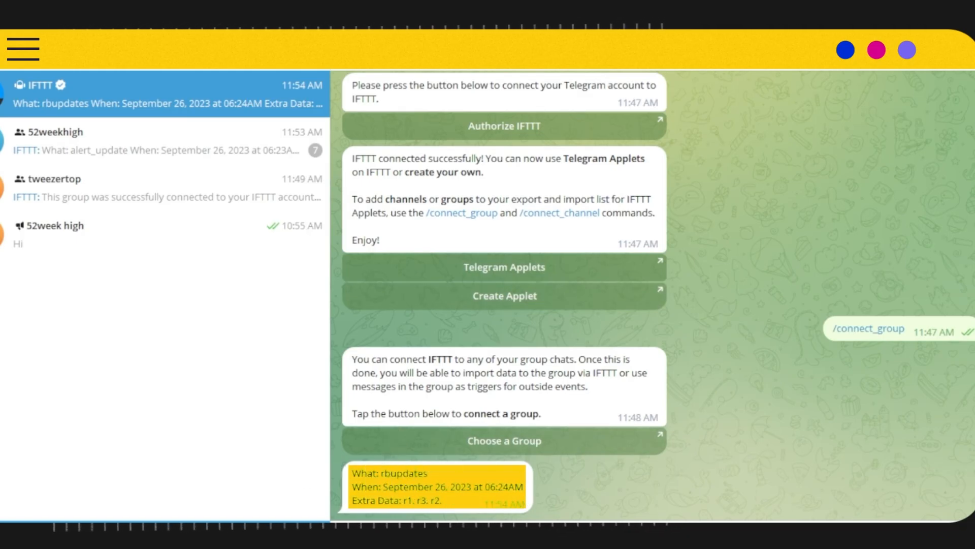
Send the /connect_group command to the IFTTT bot and add the bot to the tweezertop group.
type("/")
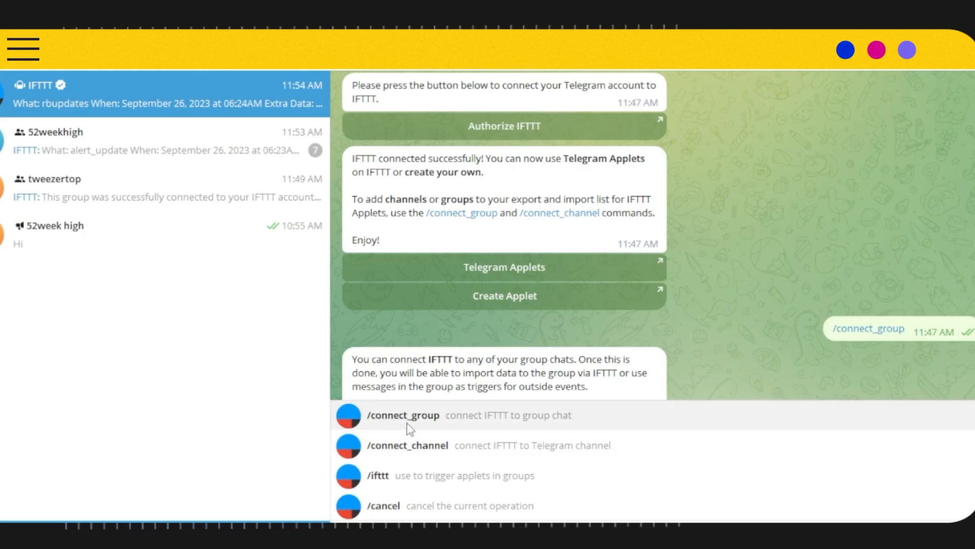
left_click(415, 422)
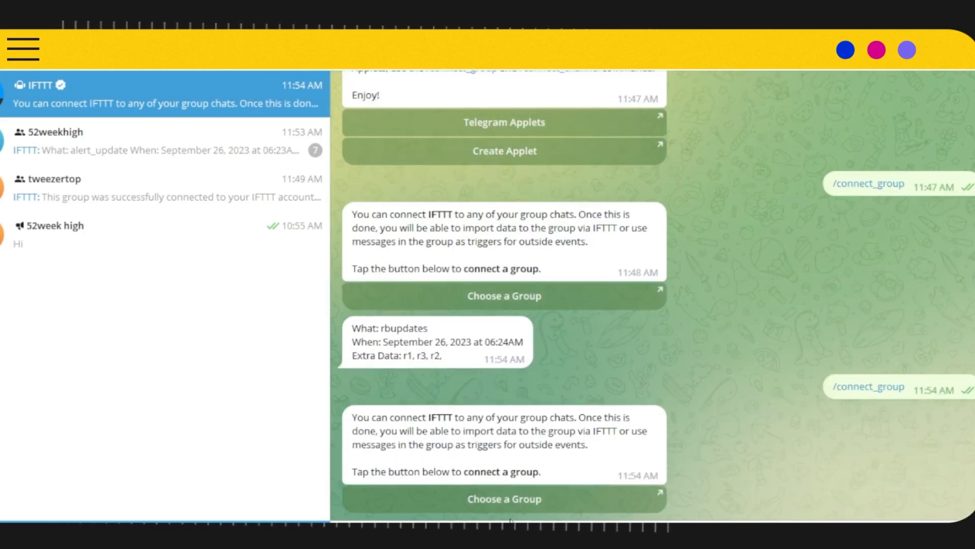
left_click(523, 508)
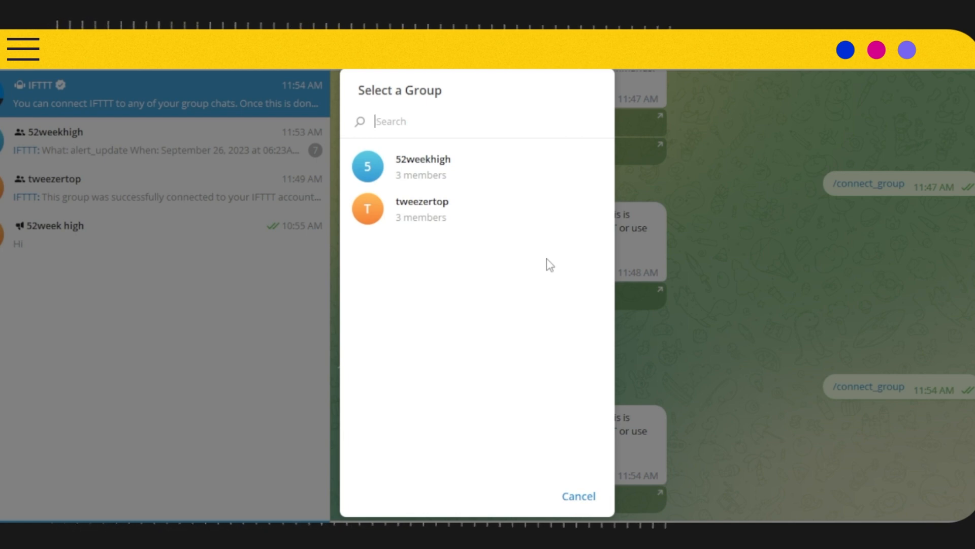
left_click(434, 214)
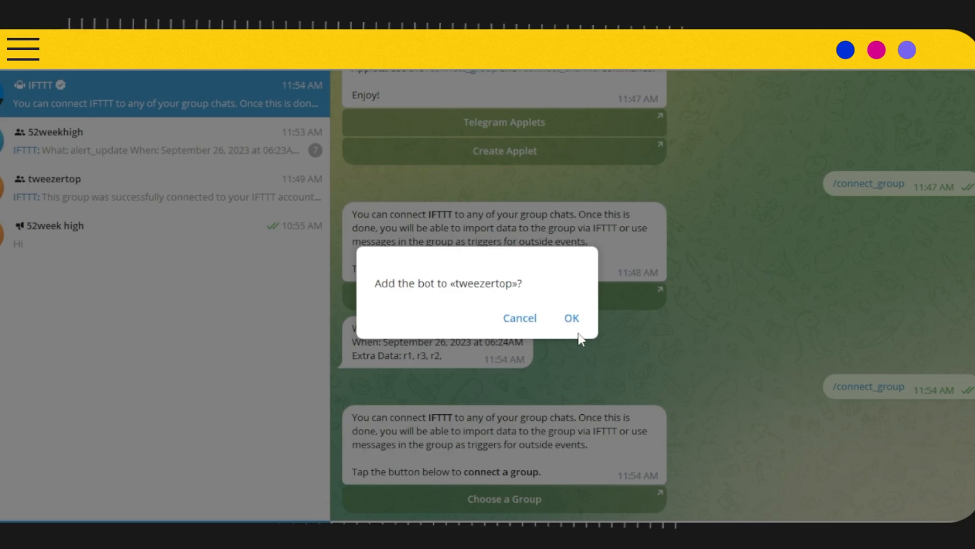
left_click(573, 319)
scroll(706, 334, "down", 8)
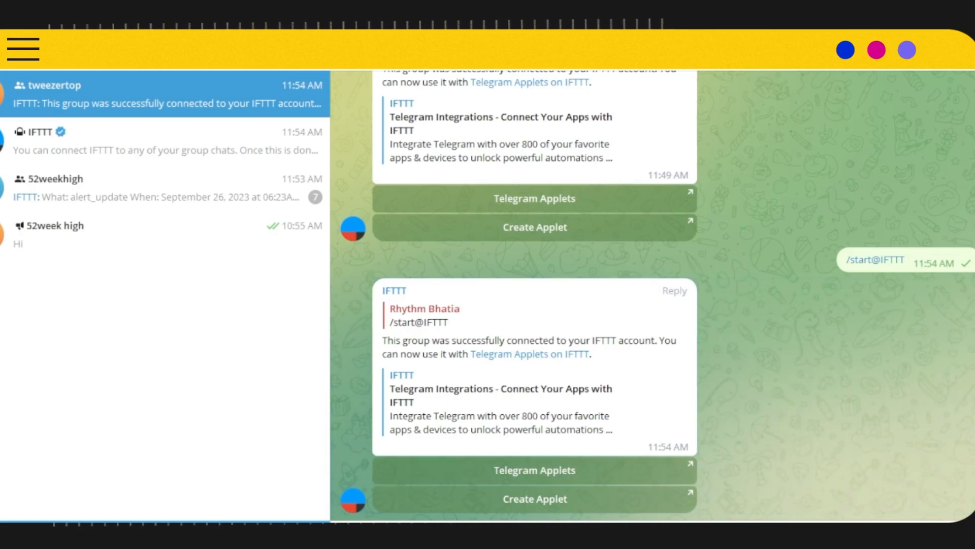
Switch back to the IFTTT Webhooks integrations page in the browser and open its settings.
left_click(632, 516)
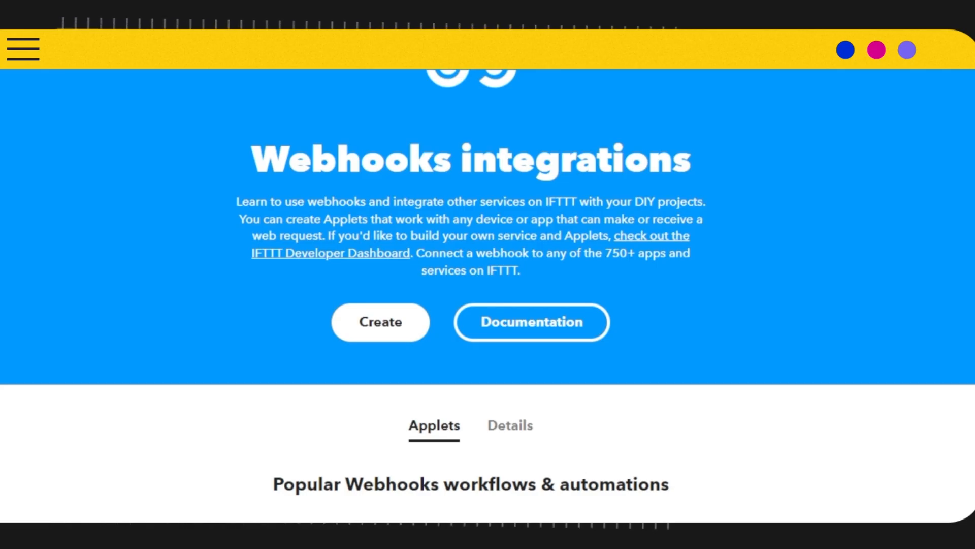
scroll(822, 74, "up", 3)
left_click(864, 97)
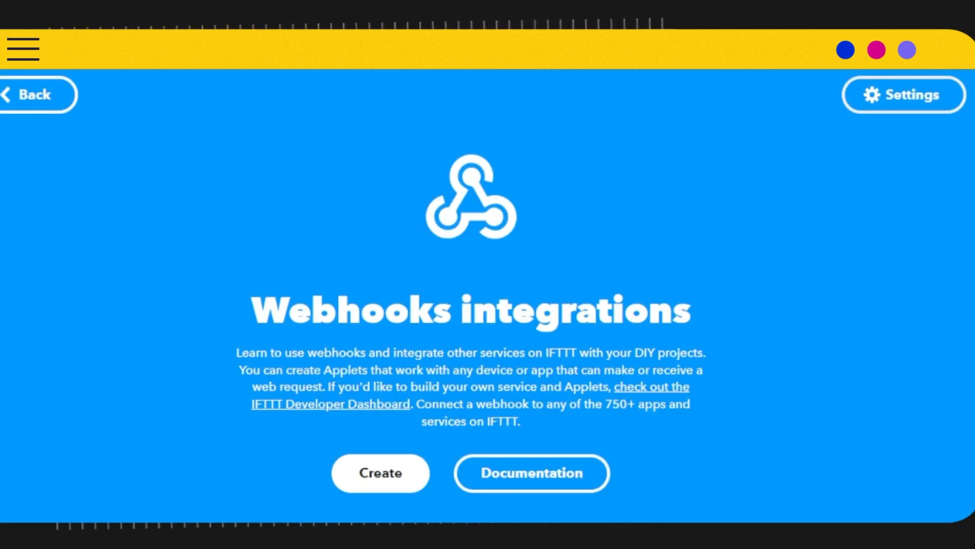
Go to My Applets and open the applet for the "rbupdates" event for editing.
scroll(817, 434, "down", 5)
scroll(818, 442, "up", 5)
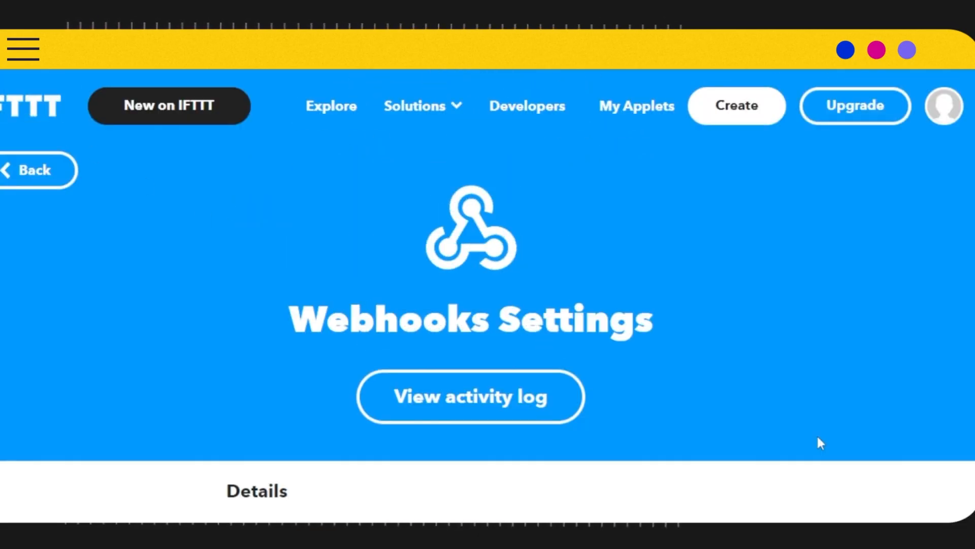
left_click(635, 109)
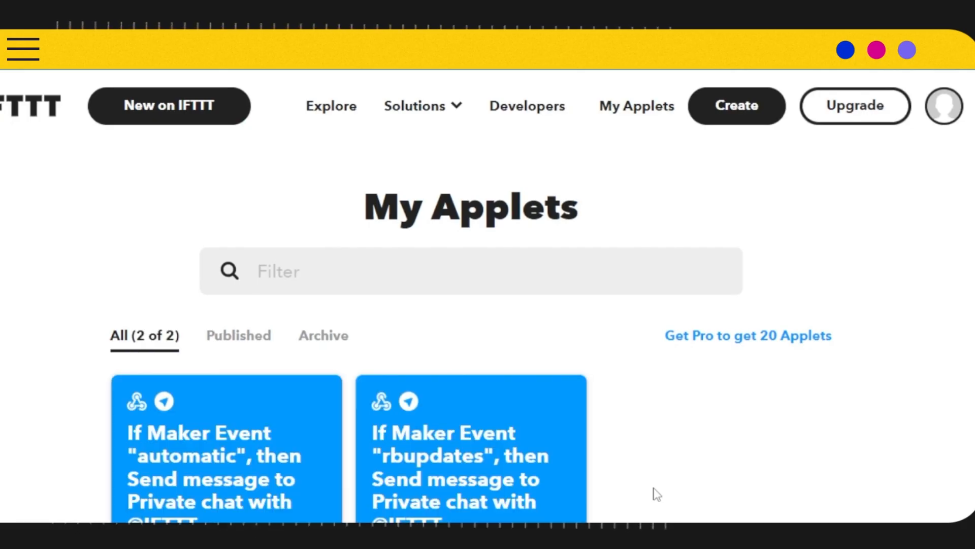
scroll(612, 327, "down", 3)
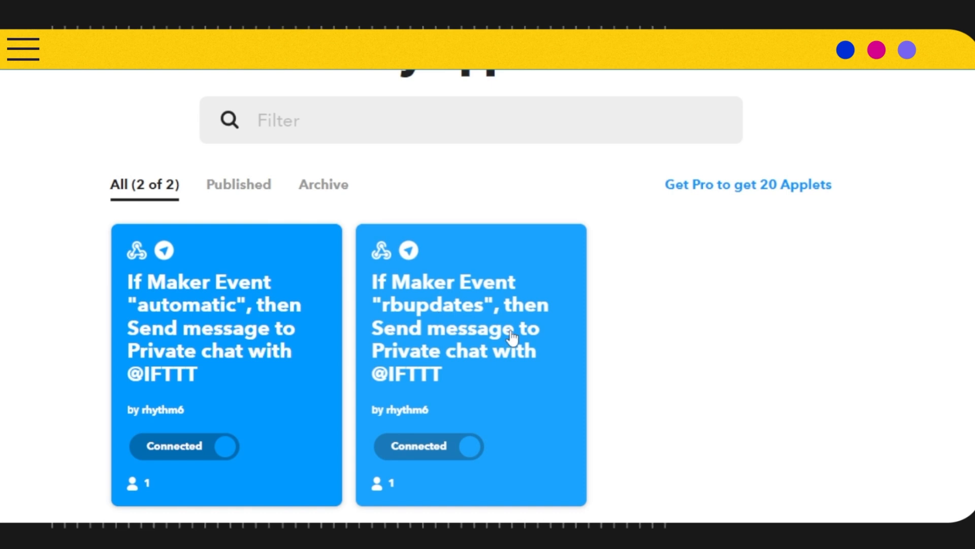
left_click(526, 345)
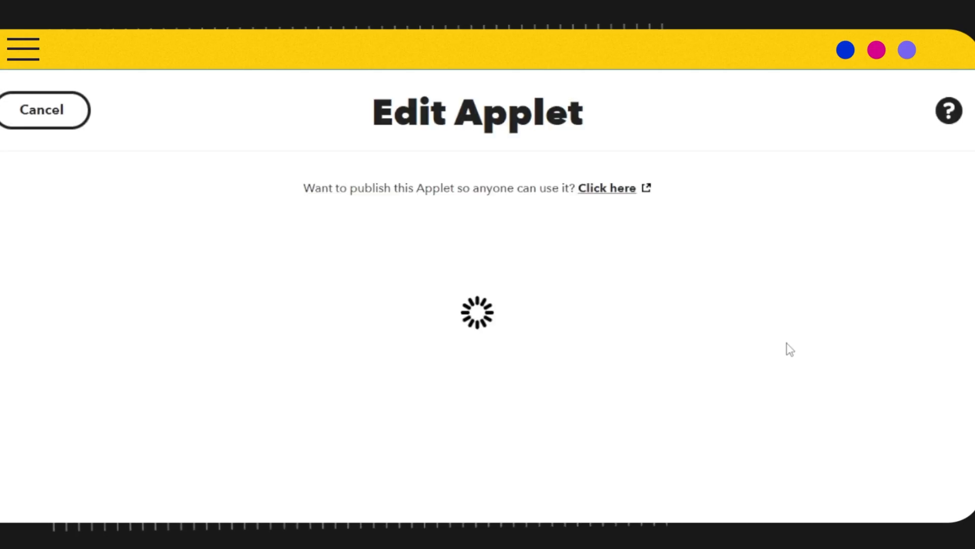
scroll(593, 344, "down", 3)
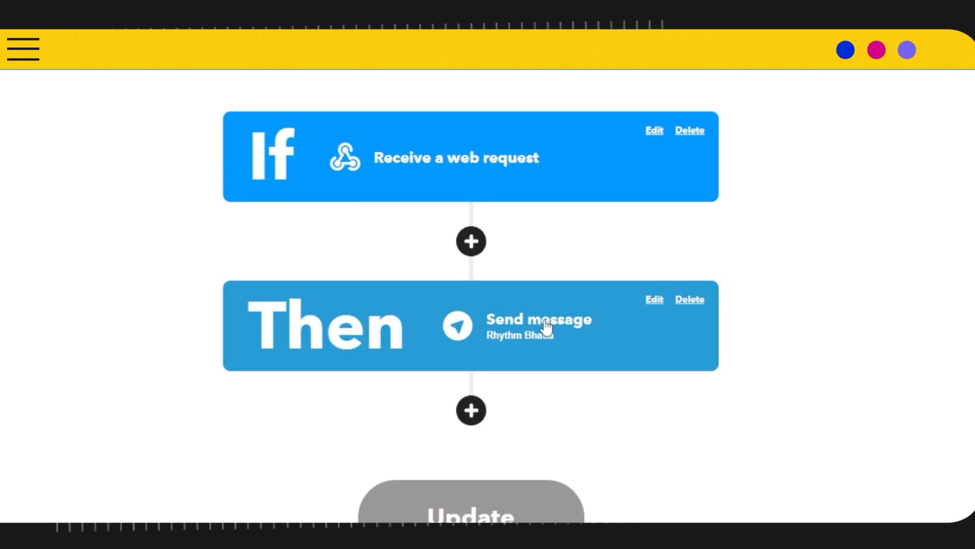
Edit the Telegram Send message action to target Group tweezertop and update the action.
left_click(653, 300)
scroll(607, 370, "down", 3)
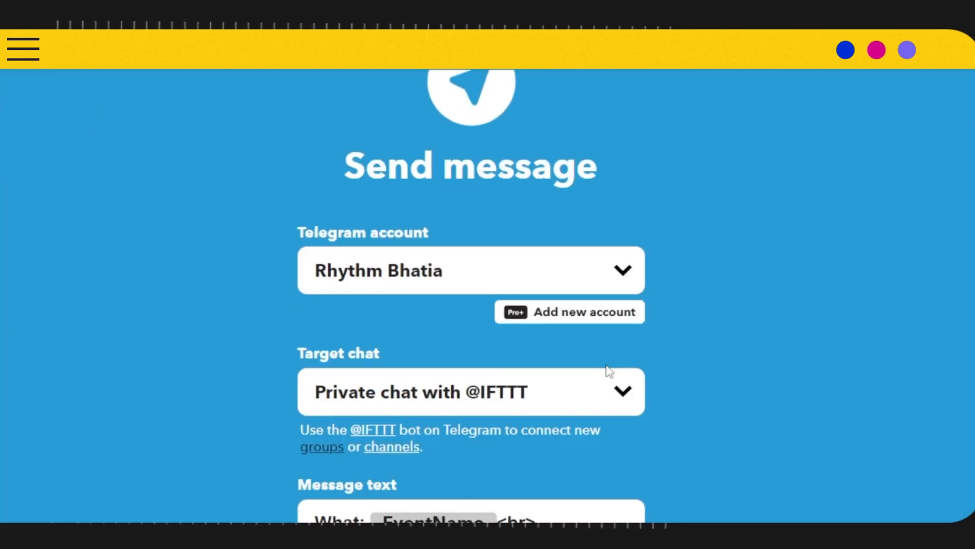
left_click(605, 403)
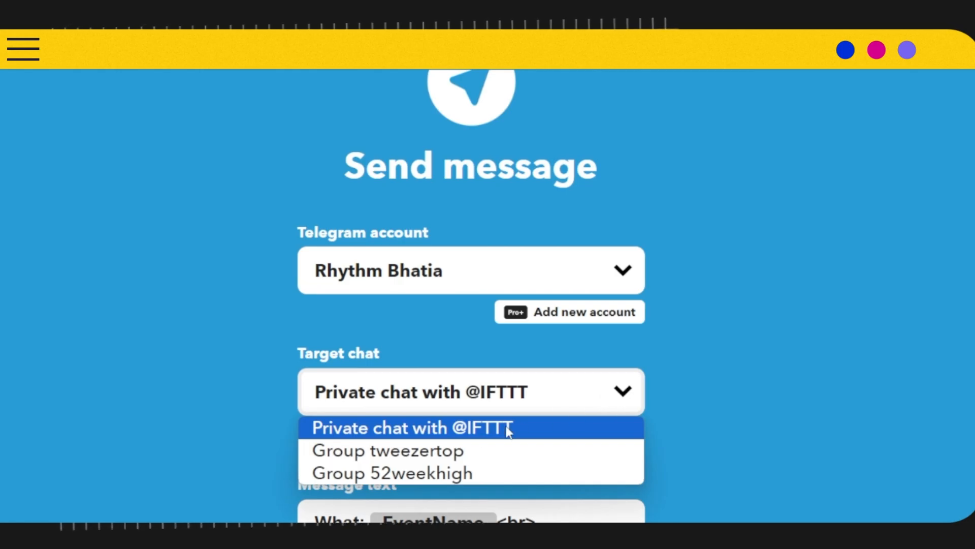
left_click(426, 457)
scroll(776, 367, "down", 6)
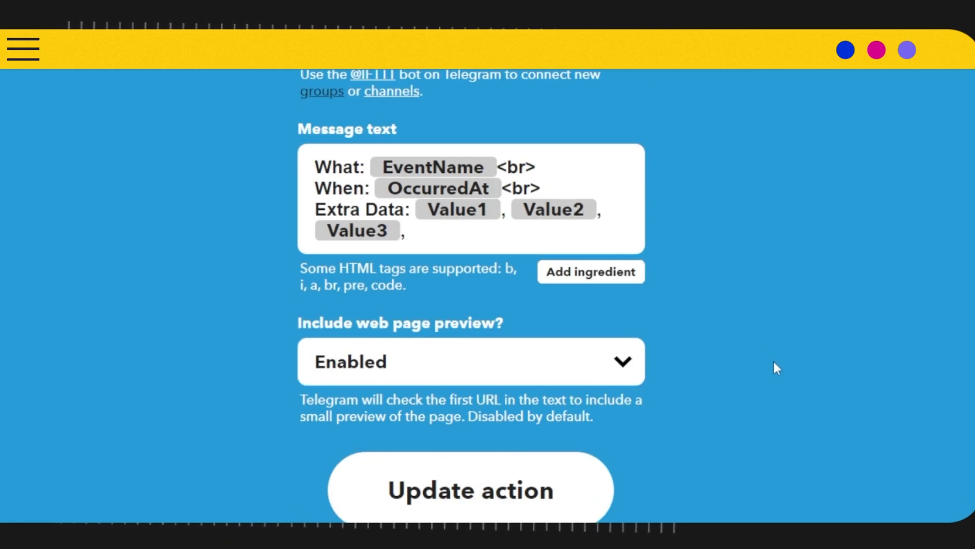
left_click(557, 486)
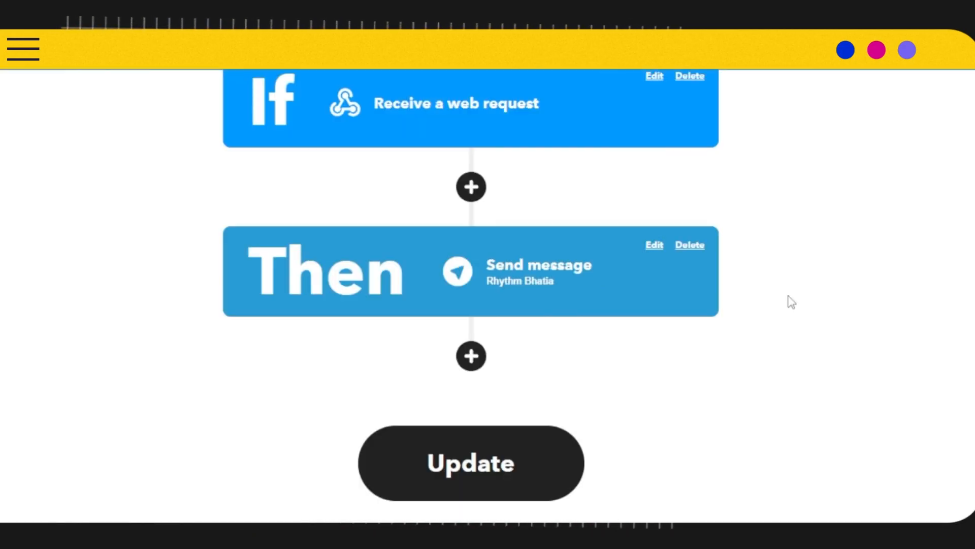
Update the edited applet to save its changes.
scroll(675, 400, "up", 4)
scroll(675, 400, "down", 3)
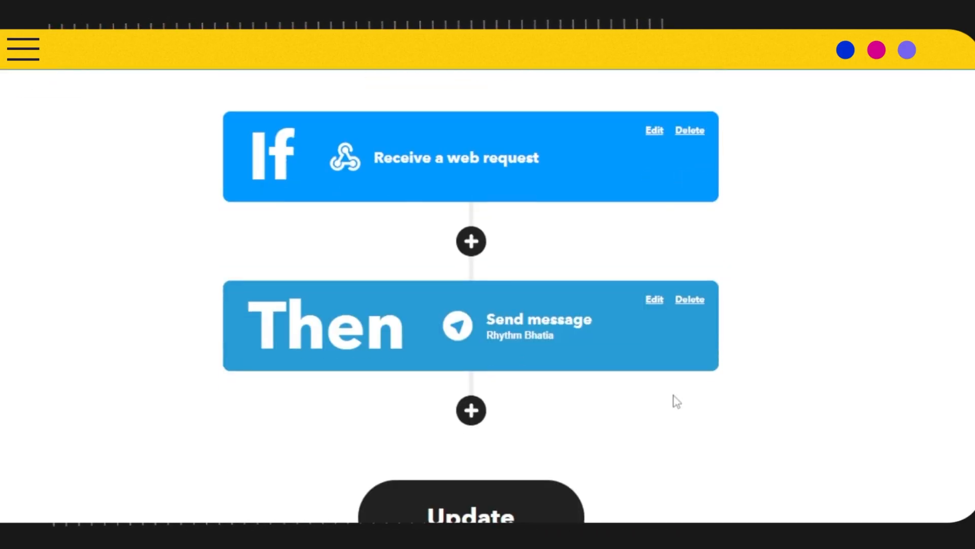
scroll(673, 402, "up", 1)
scroll(670, 403, "down", 2)
left_click(528, 463)
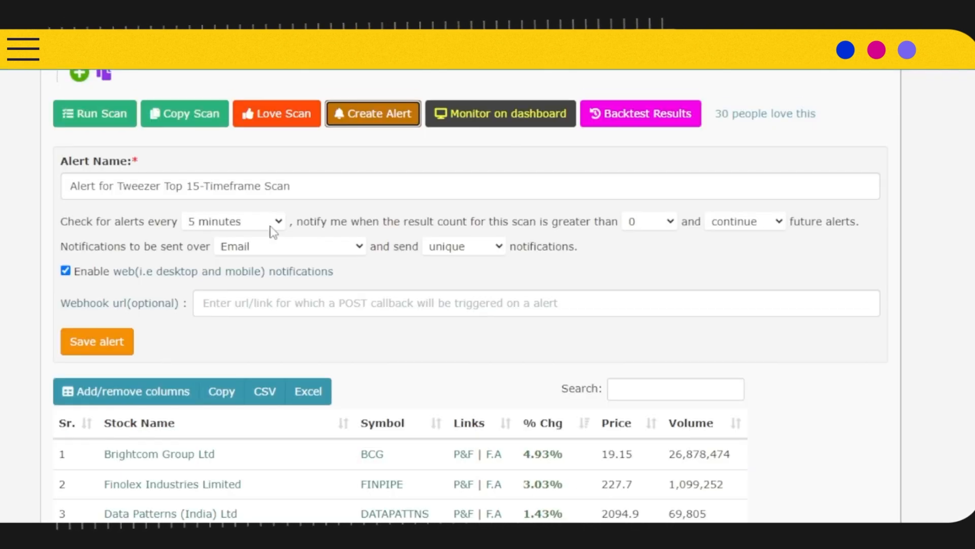
In the Tweezer Top 15-Timeframe Scan alert form, set the alert check interval to 1 minute.
left_click(277, 221)
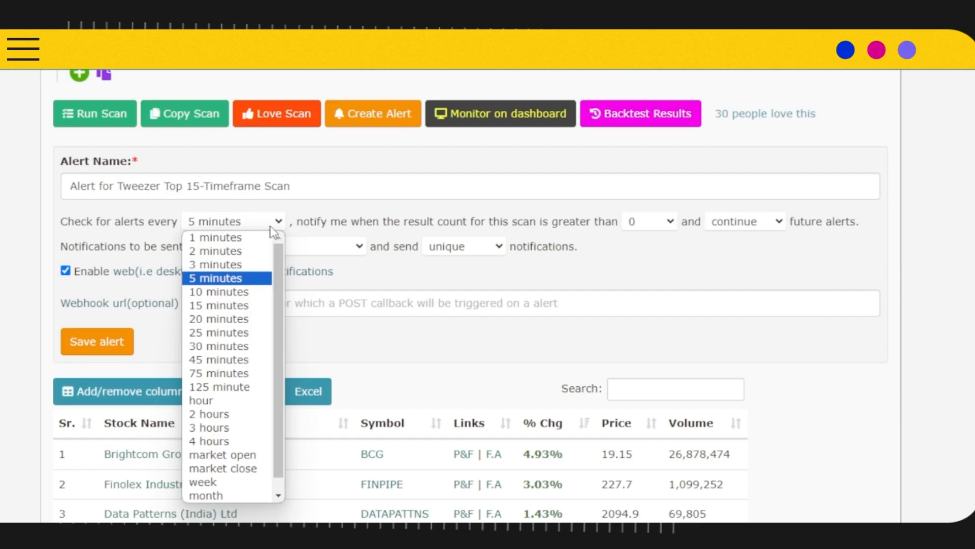
left_click(224, 237)
scroll(242, 269, "up", 6)
scroll(254, 273, "down", 5)
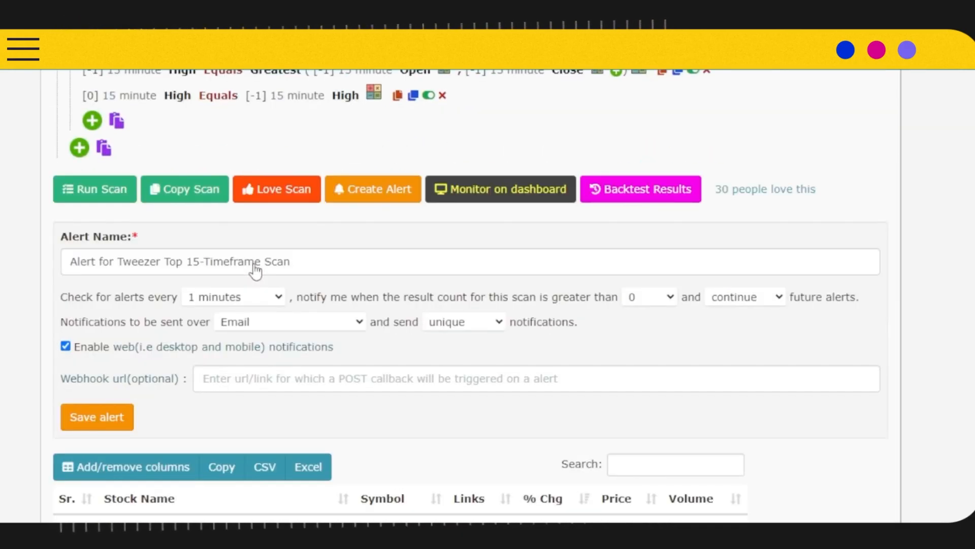
Copy the IFTTT rbupdates trigger URL containing the webhook key, paste it as the scan alert's webhook URL, and save the alert.
left_click(276, 377)
scroll(447, 243, "up", 1)
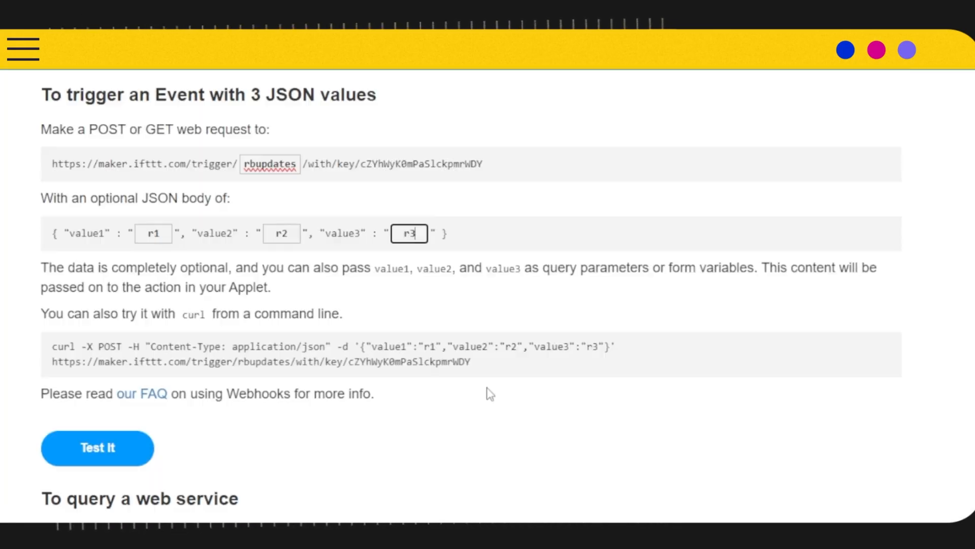
left_click_drag(474, 362, 36, 374)
key("ctrl+c")
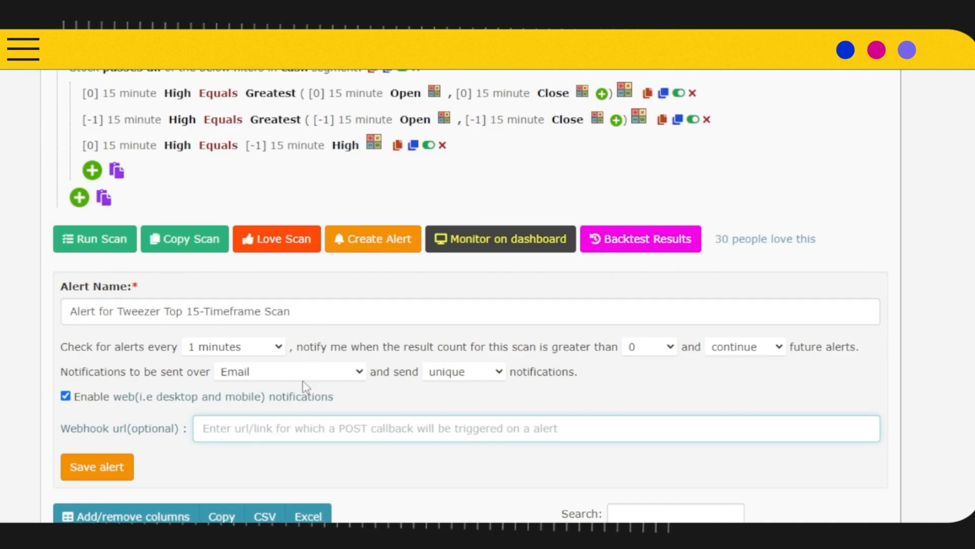
left_click(257, 424)
key("ctrl+v")
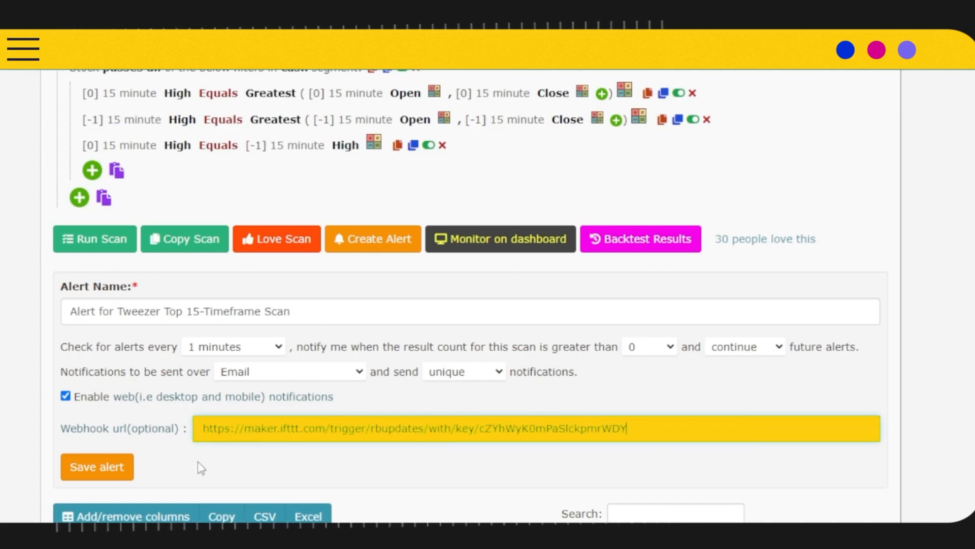
left_click(126, 465)
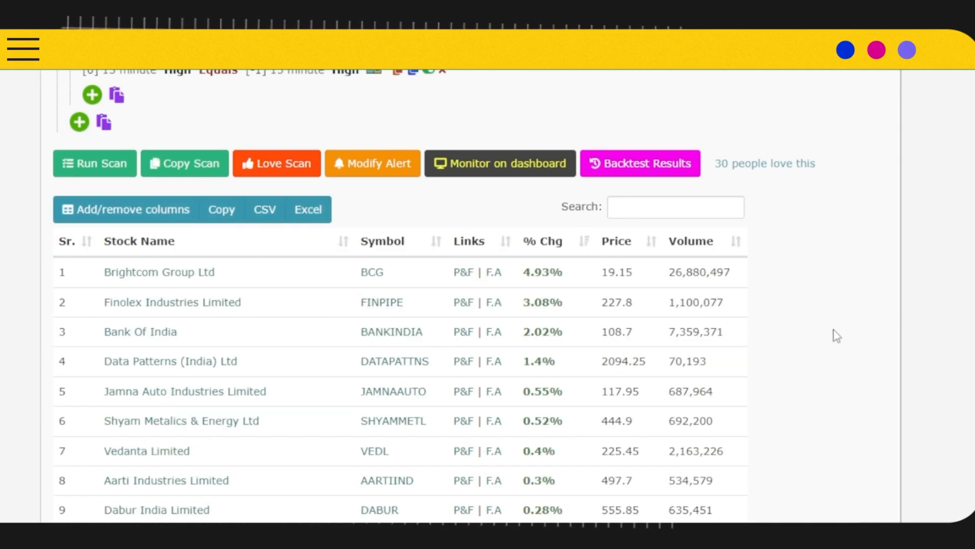
Switch to Telegram by opening the tweezertop group notification and examine the stock symbols in the rbupdates message.
scroll(661, 316, "up", 6)
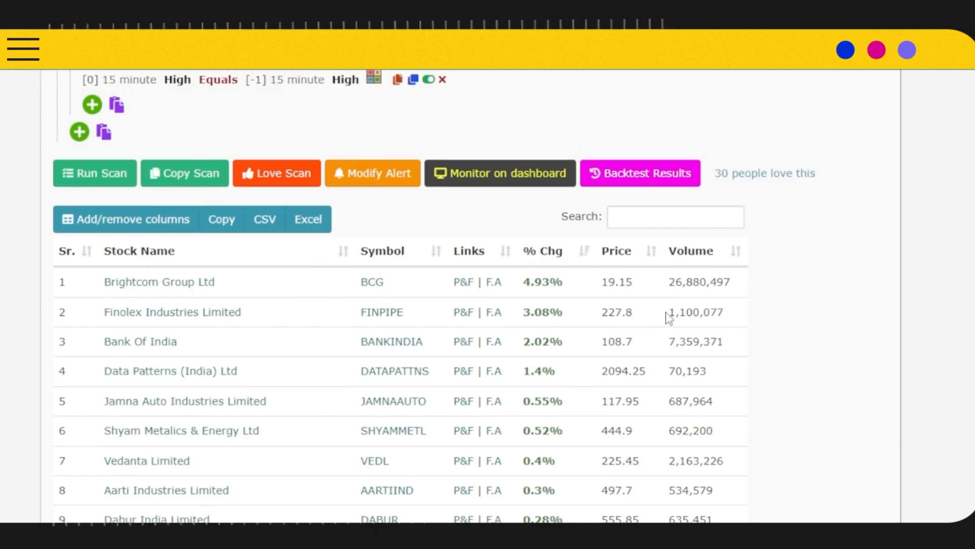
scroll(652, 314, "down", 3)
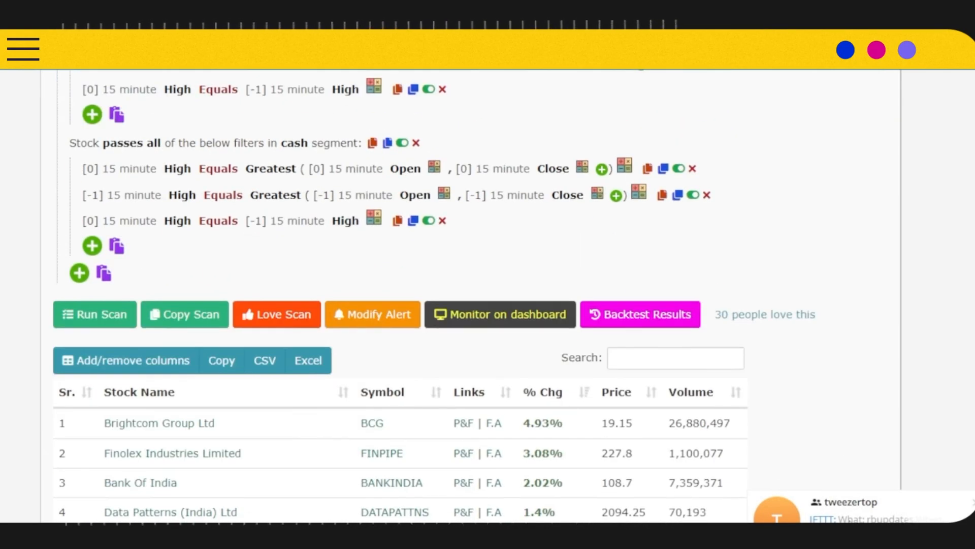
left_click(859, 512)
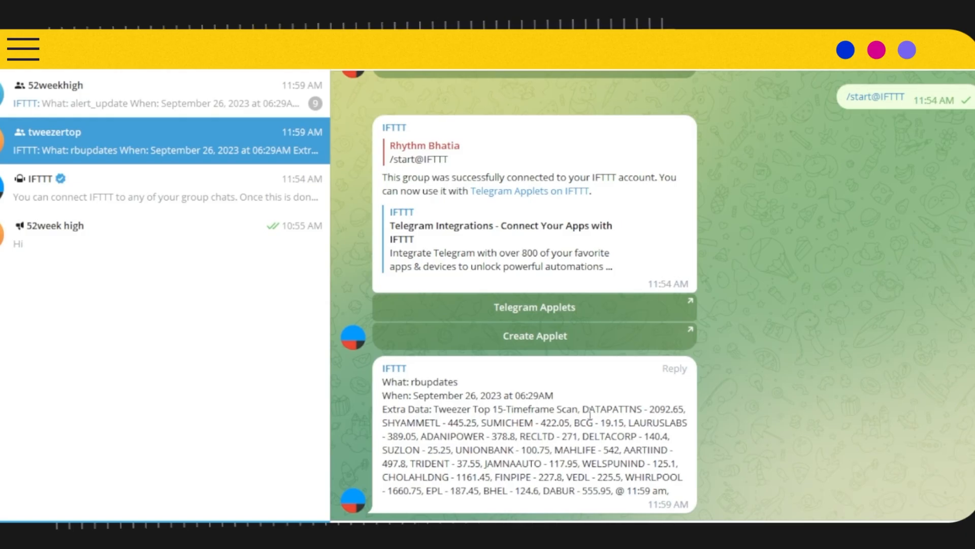
left_click_drag(583, 409, 642, 411)
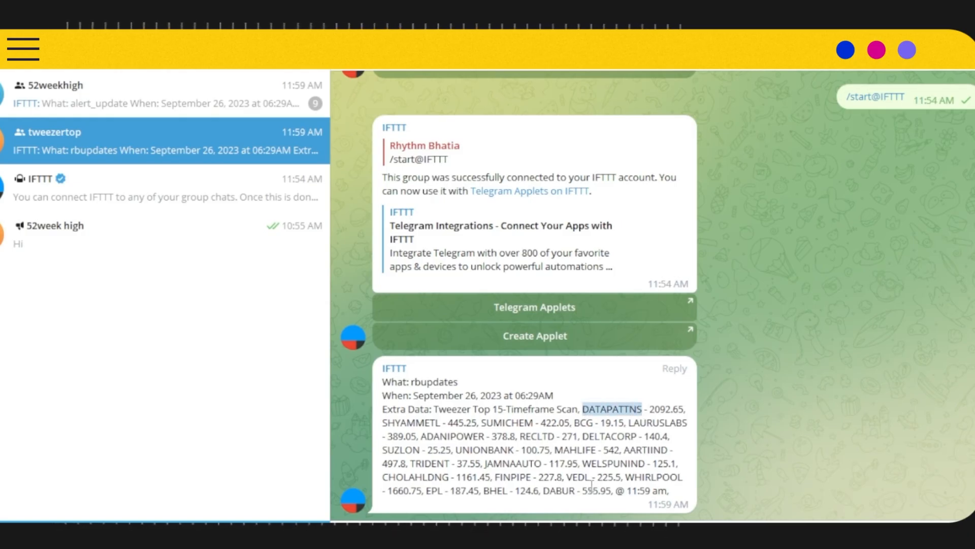
left_click_drag(384, 423, 448, 425)
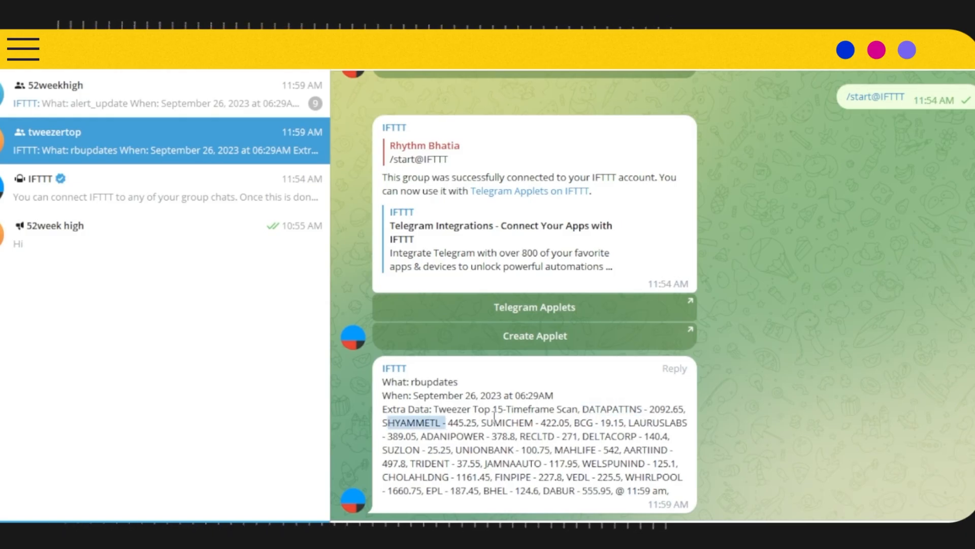